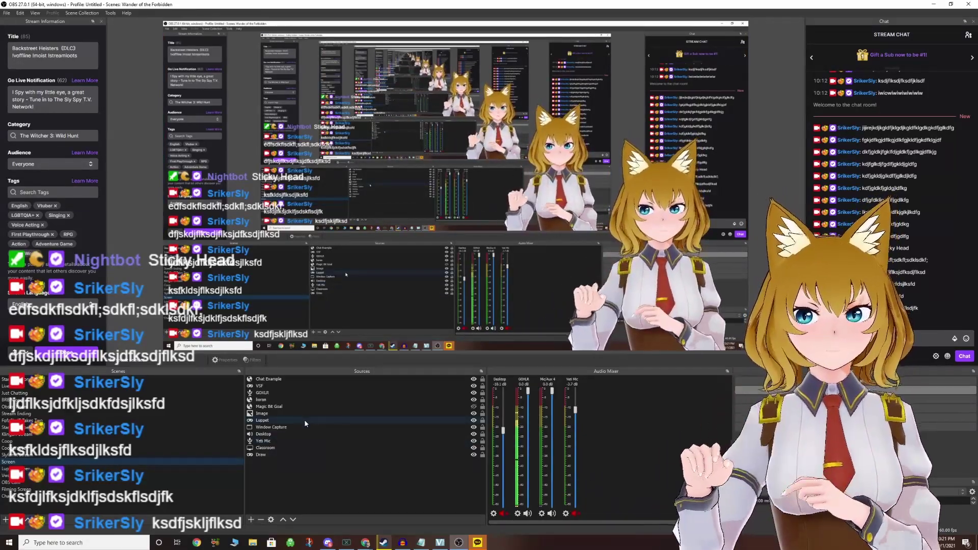
# Add a 3D Transform effect filter with its default name to the Chat Example source
pyautogui.click(274, 380)
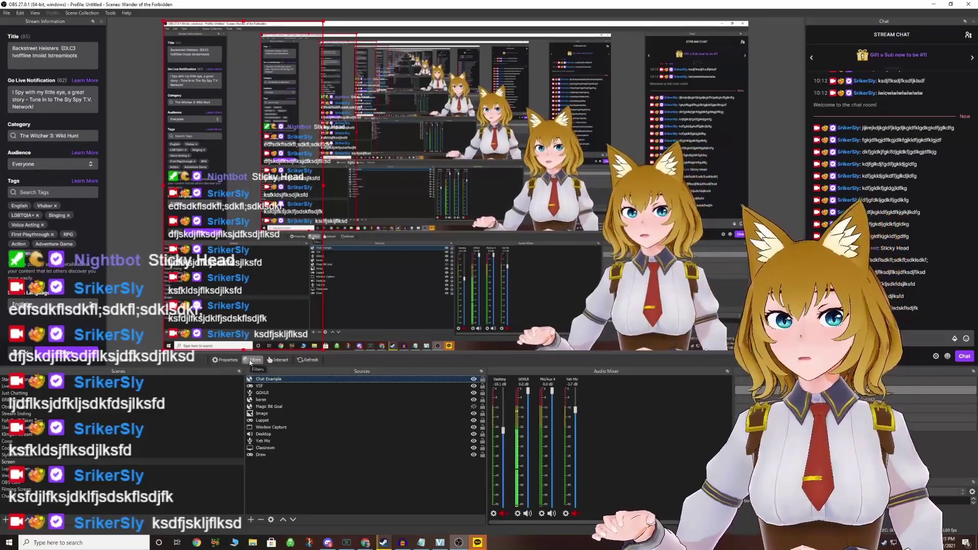
pyautogui.click(251, 361)
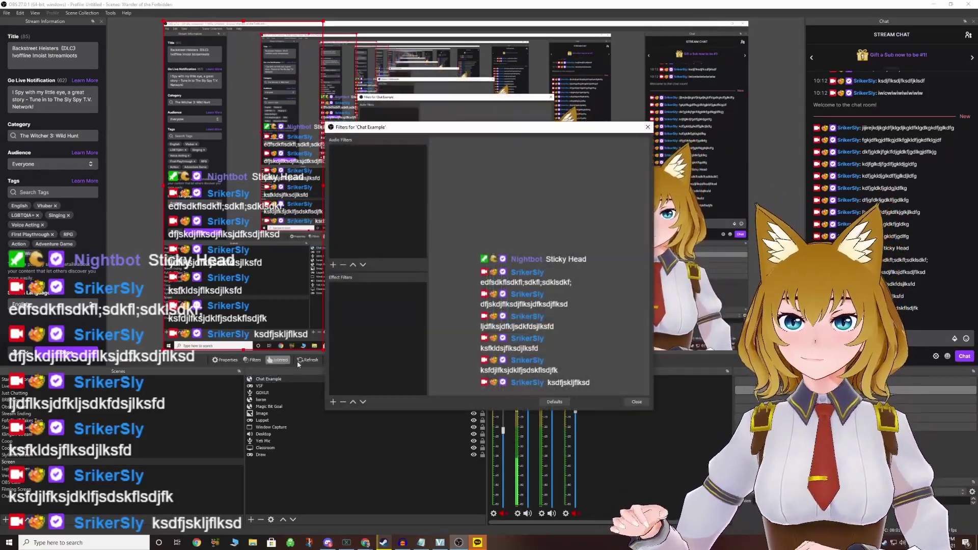
pyautogui.moveTo(483, 128); pyautogui.dragTo(444, 64)
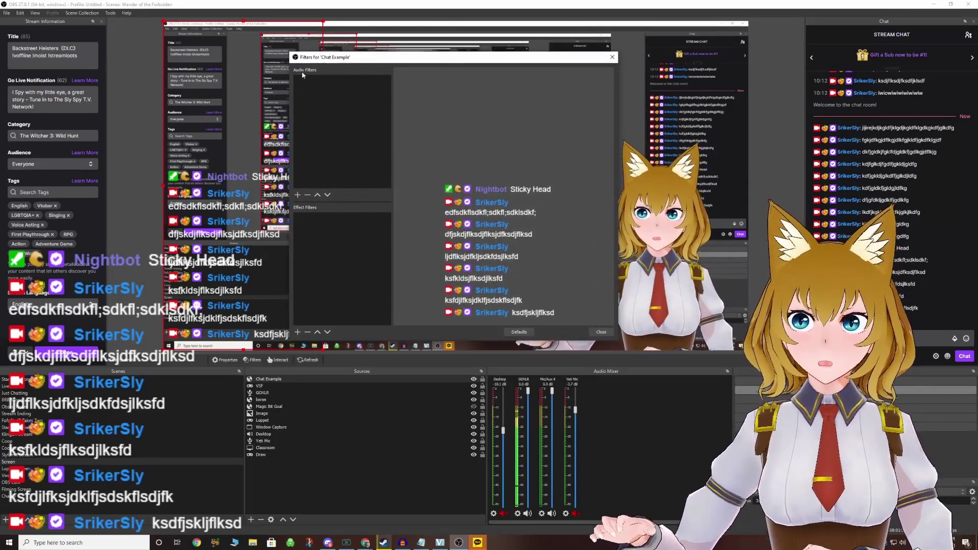
pyautogui.moveTo(451, 61); pyautogui.dragTo(402, 56)
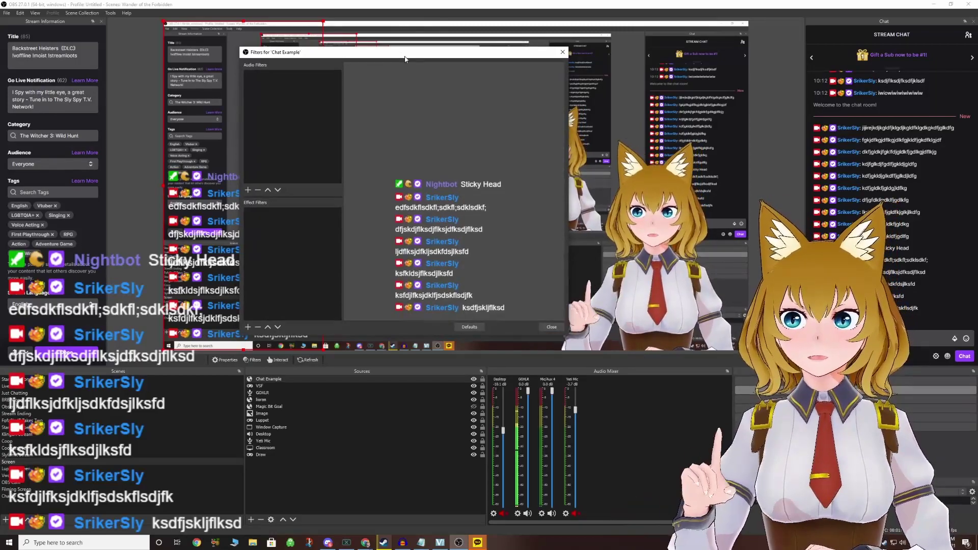
pyautogui.click(248, 328)
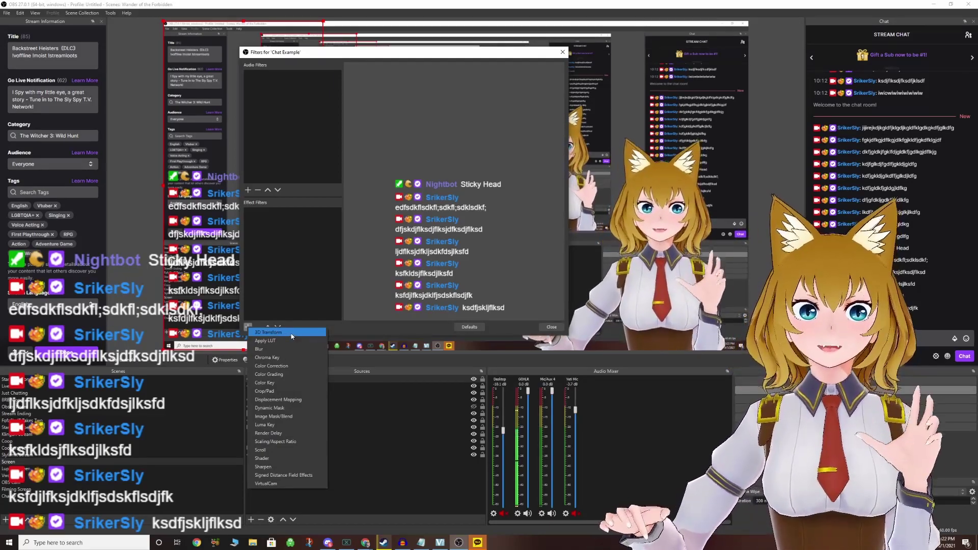
pyautogui.click(292, 336)
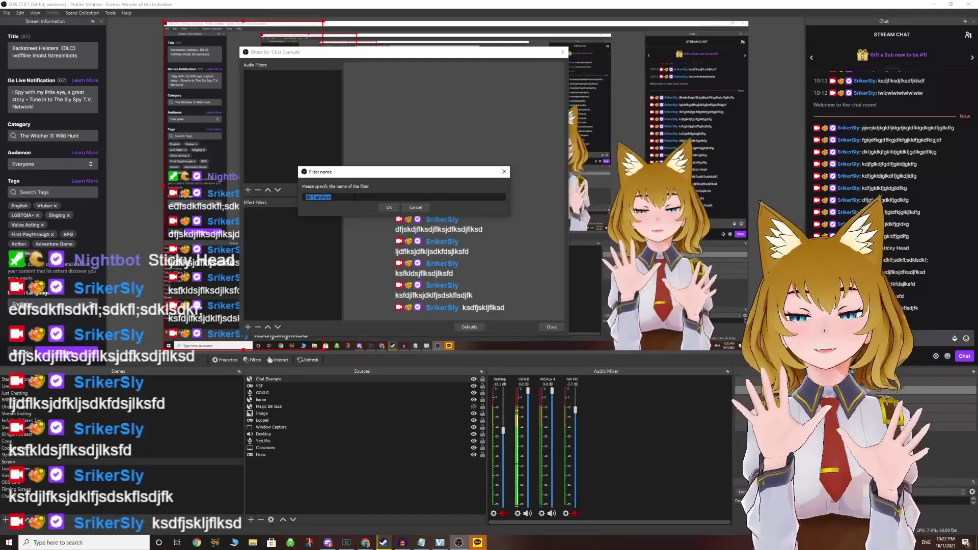
pyautogui.click(389, 208)
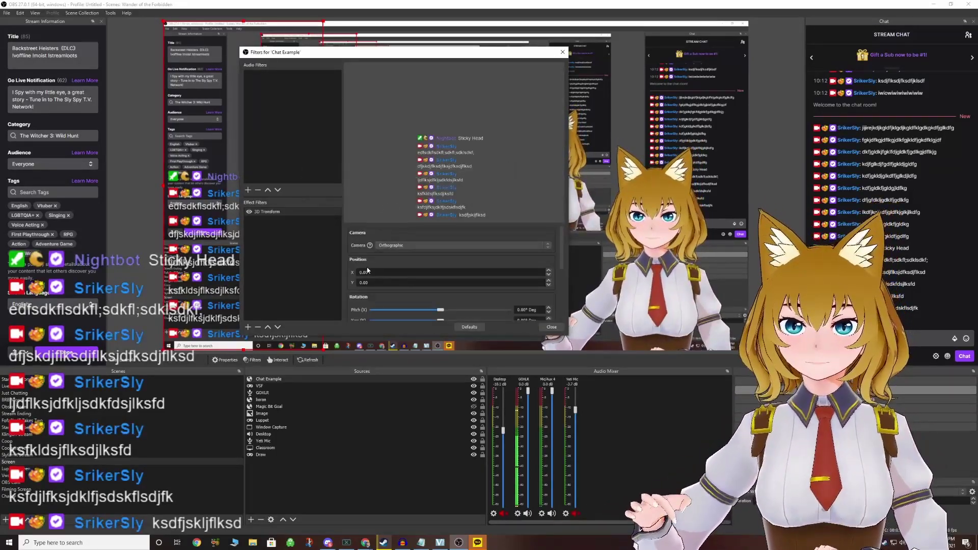
# Set the 3D Transform filter's camera projection to Perspective
pyautogui.click(402, 245)
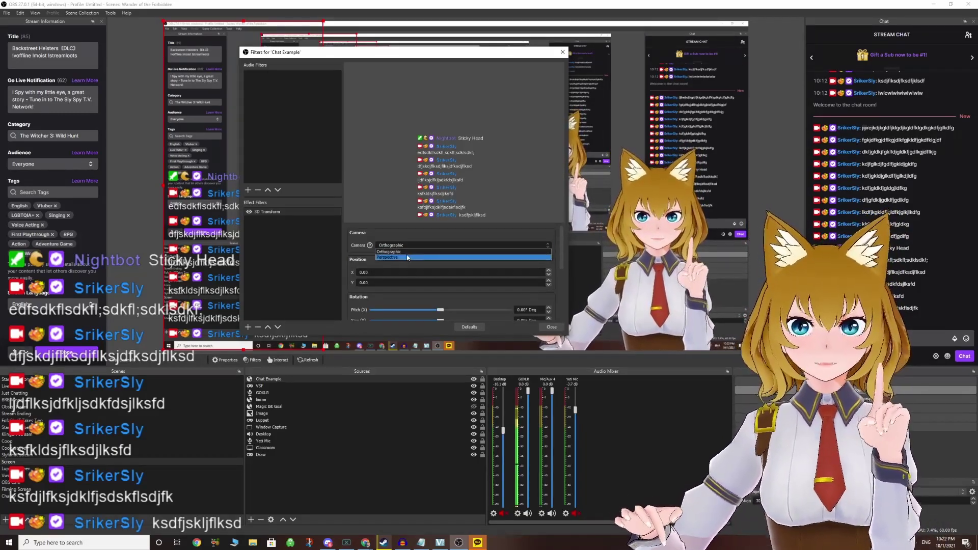
pyautogui.click(408, 258)
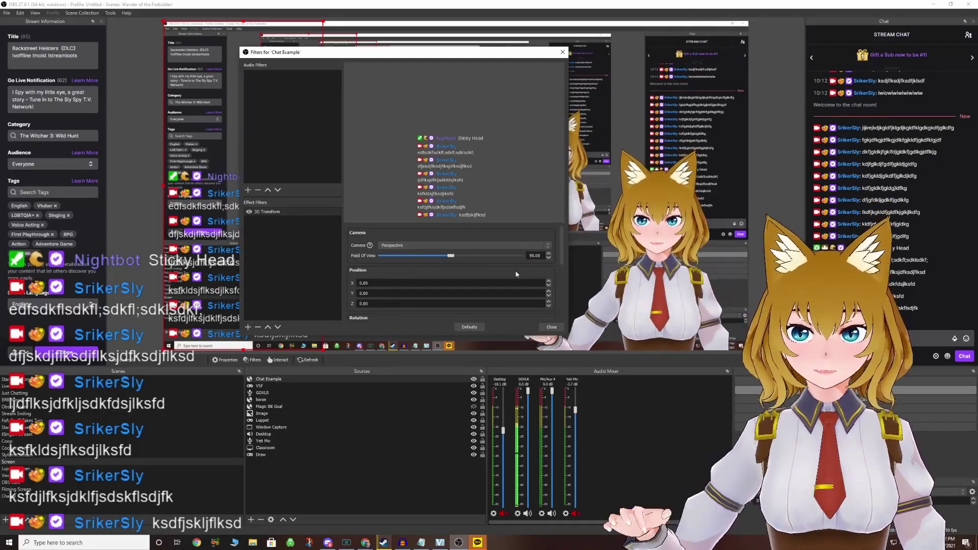
pyautogui.scroll(-1, 516, 274)
pyautogui.scroll(-1, 438, 280)
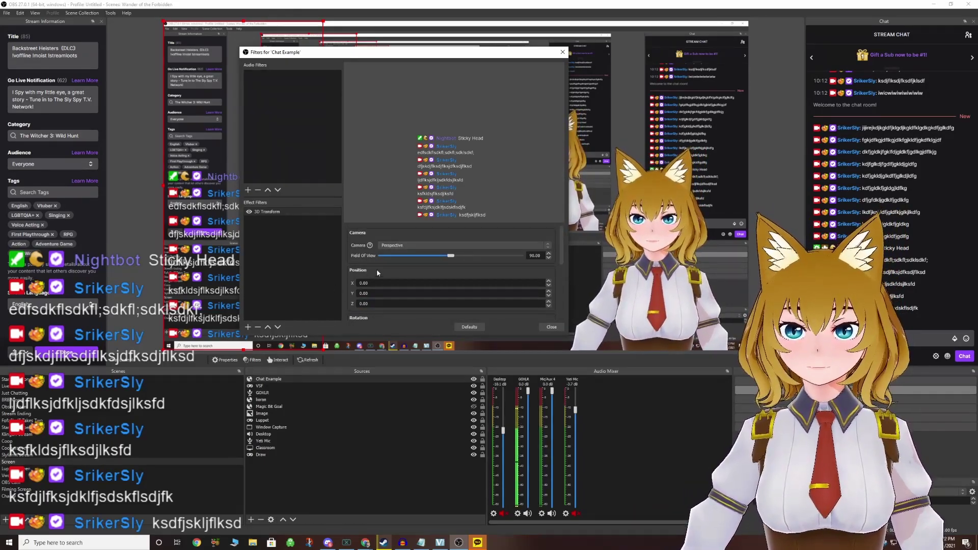
pyautogui.scroll(-2, 388, 276)
pyautogui.scroll(1, 359, 290)
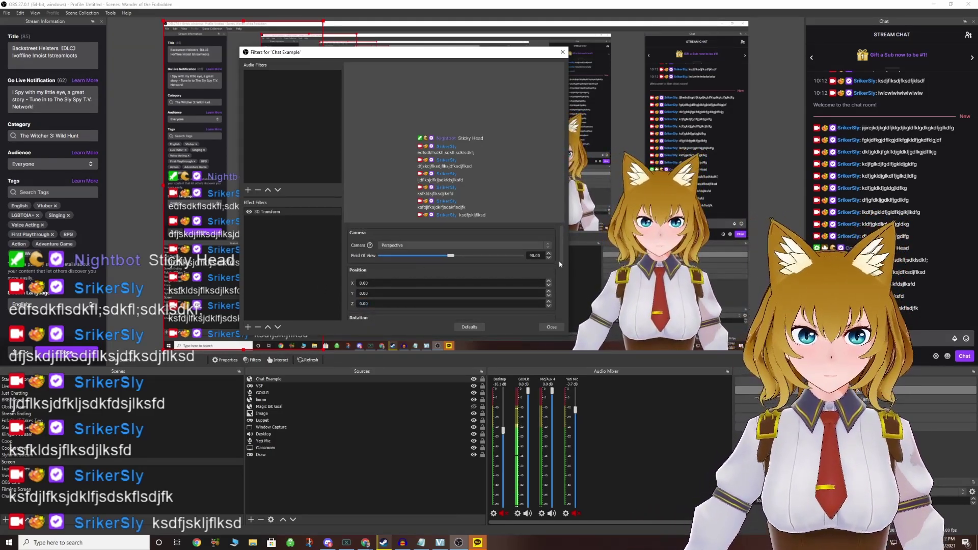
# Rotate the chat in 3D to a pitch of about -5.11°, a yaw of 0.00° and a slight negative roll
pyautogui.scroll(-7, 559, 264)
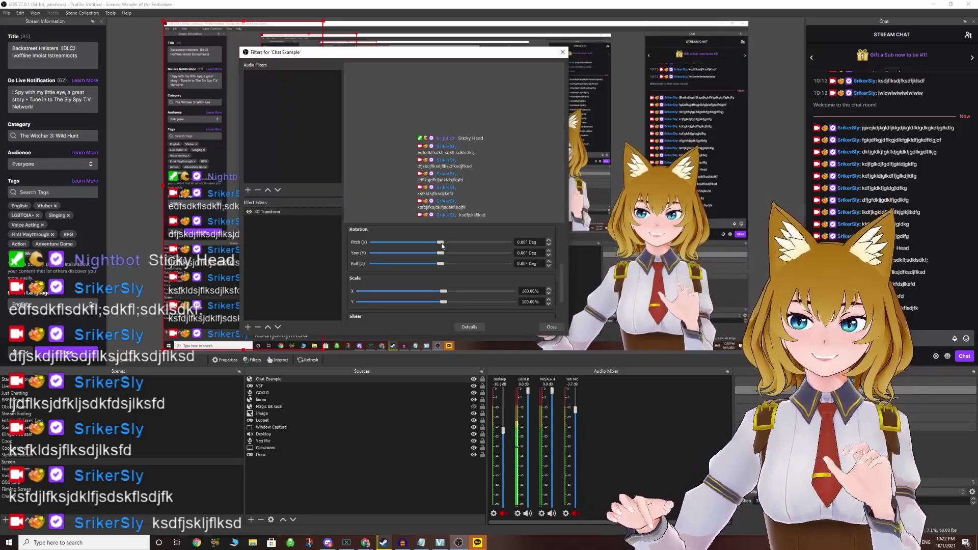
pyautogui.moveTo(441, 242); pyautogui.dragTo(454, 245)
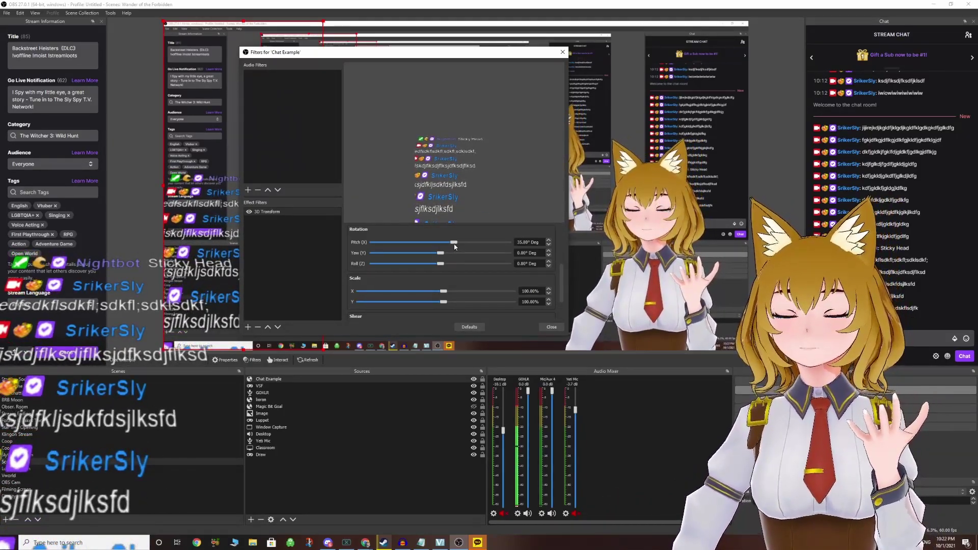
pyautogui.moveTo(455, 247); pyautogui.dragTo(429, 257)
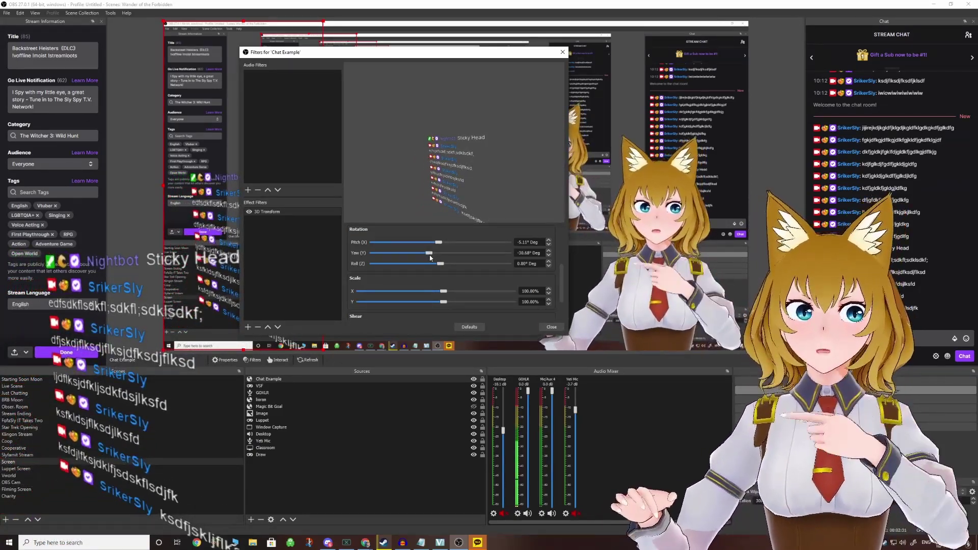
pyautogui.moveTo(430, 258)
pyautogui.mouseDown()
pyautogui.moveTo(487, 264)
pyautogui.moveTo(510, 284)
pyautogui.moveTo(403, 280)
pyautogui.moveTo(441, 283)
pyautogui.moveTo(436, 257)
pyautogui.moveTo(425, 257)
pyautogui.moveTo(440, 260)
pyautogui.mouseUp()
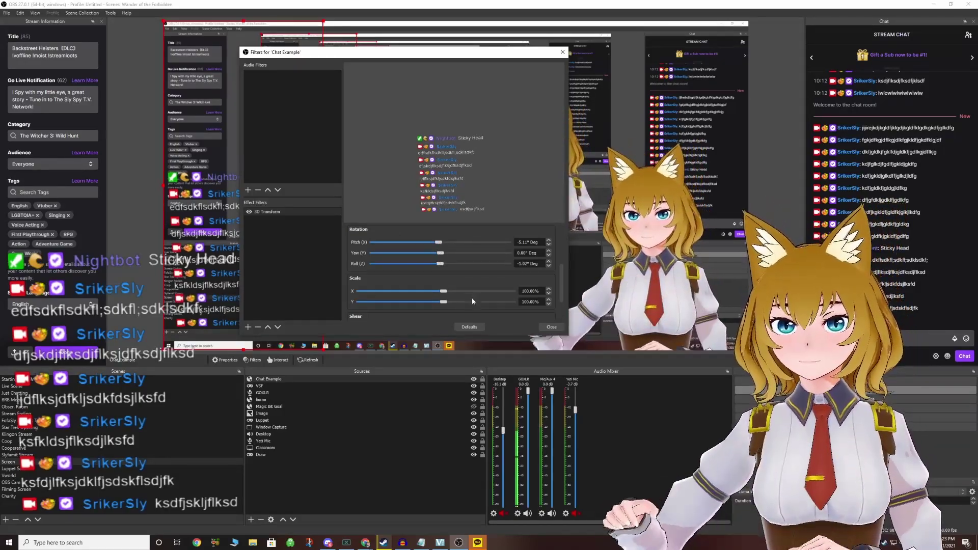
# Try a slightly larger X scale of about 102.76% for the chat and restore it to 100.00%
pyautogui.moveTo(443, 291)
pyautogui.mouseDown()
pyautogui.moveTo(460, 296)
pyautogui.moveTo(433, 298)
pyautogui.moveTo(444, 299)
pyautogui.mouseUp()
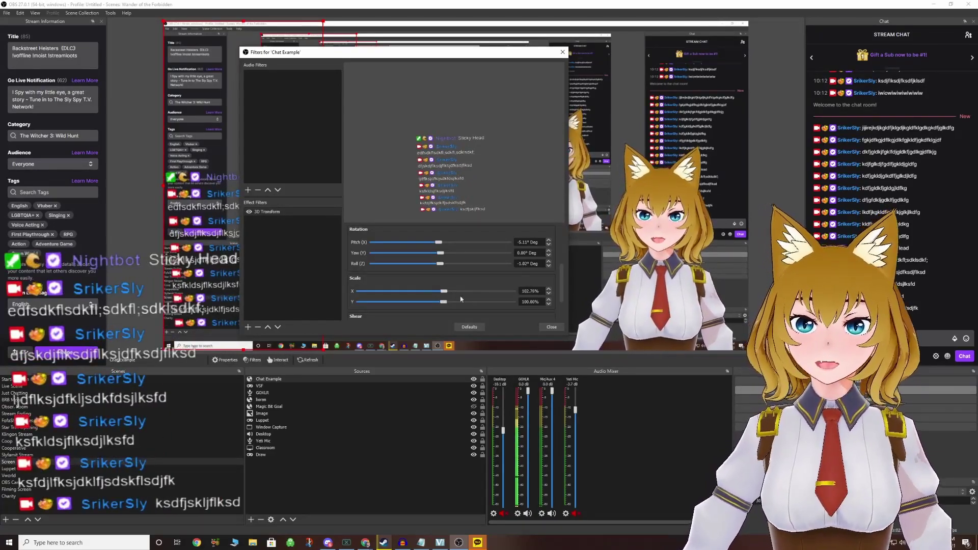
pyautogui.doubleClick(525, 291)
pyautogui.write('100')
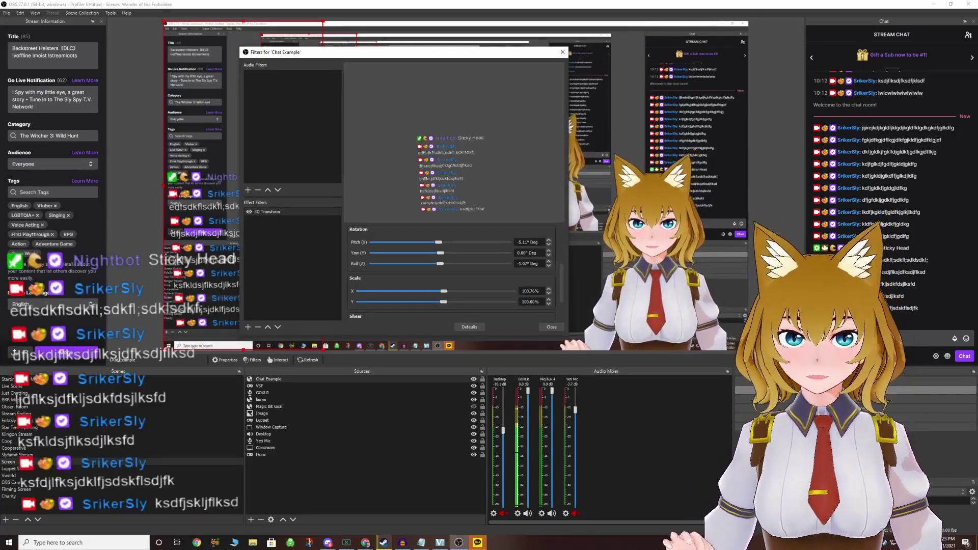
pyautogui.doubleClick(532, 291)
pyautogui.write('00')
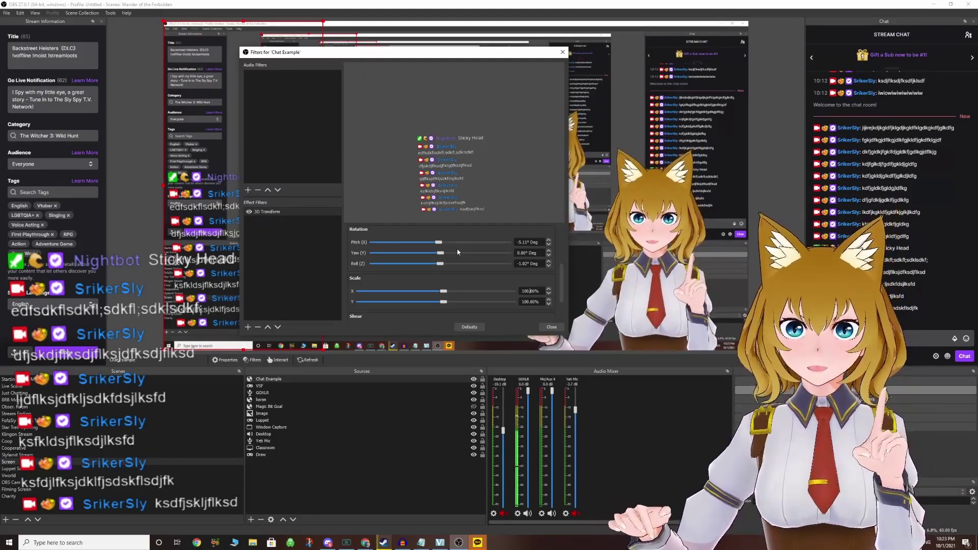
# Examine the filter's camera, position, rotation, scale and shear settings, and close the filters dialog
pyautogui.scroll(1, 562, 275)
pyautogui.moveTo(562, 276); pyautogui.dragTo(563, 239)
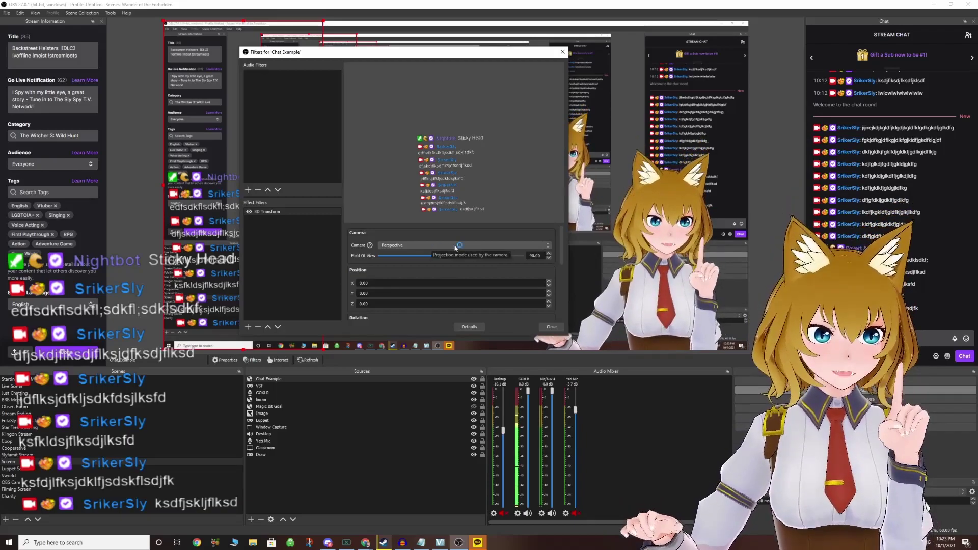
pyautogui.scroll(-3, 562, 261)
pyautogui.scroll(-5, 562, 262)
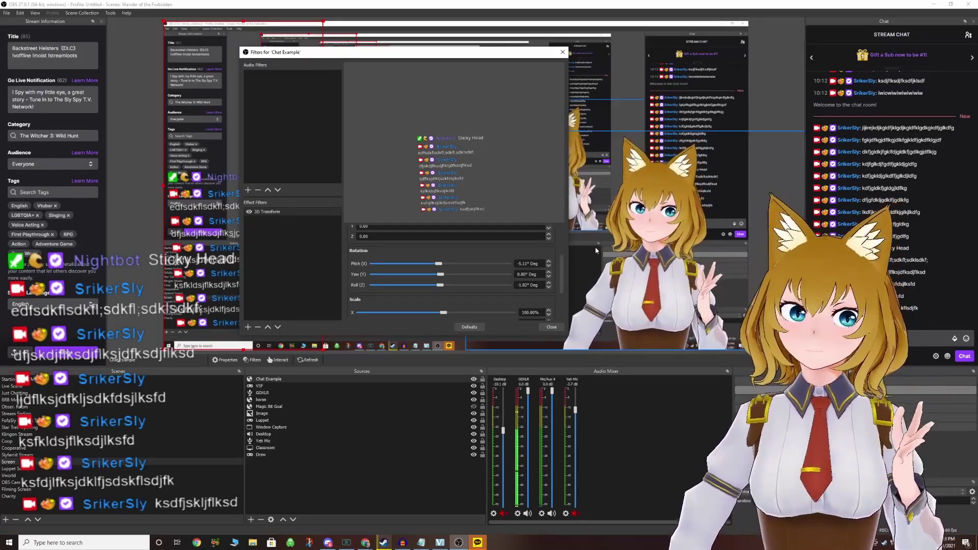
pyautogui.scroll(-3, 563, 296)
pyautogui.scroll(-3, 562, 305)
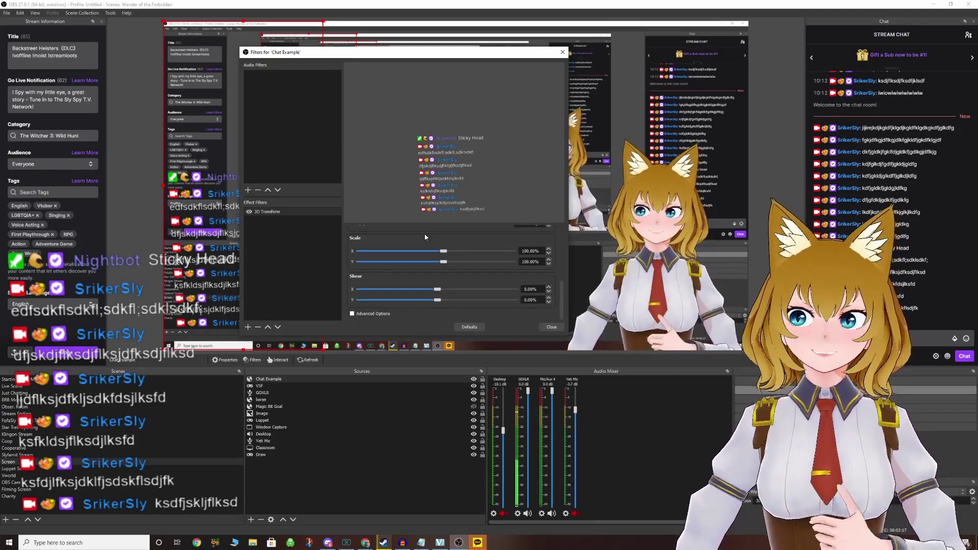
pyautogui.click(550, 328)
# Reopen the Chat Example filters, review the 3D Transform rotation settings and close the dialog
pyautogui.click(257, 364)
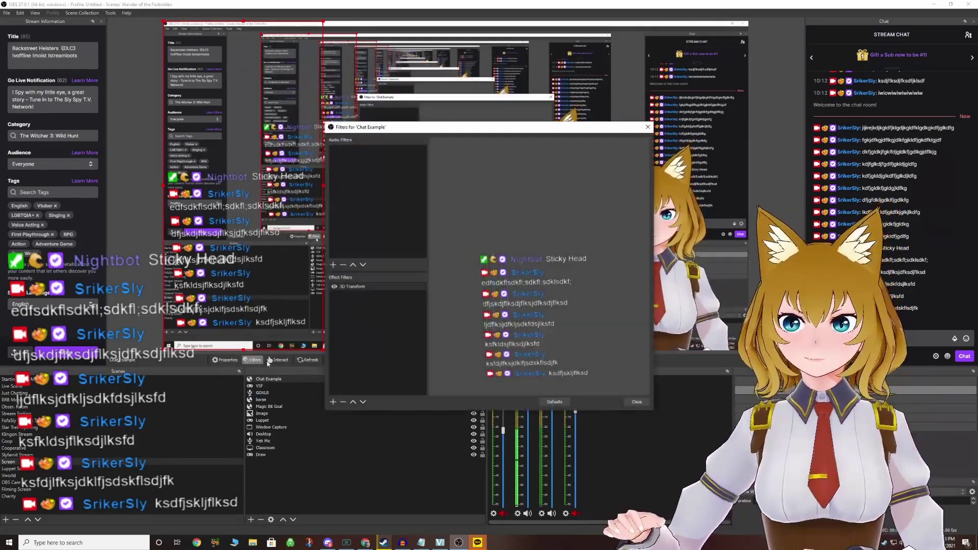
pyautogui.click(358, 286)
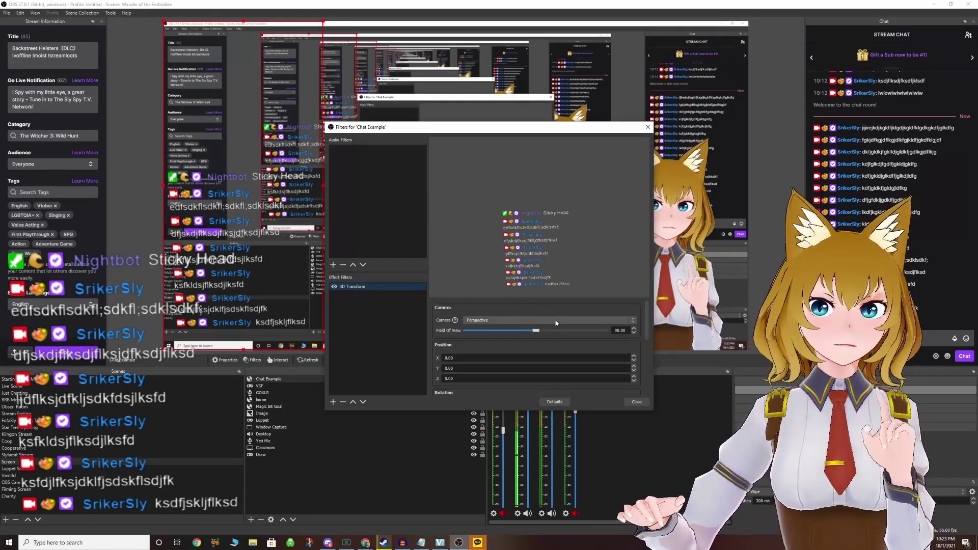
pyautogui.moveTo(646, 322); pyautogui.dragTo(650, 352)
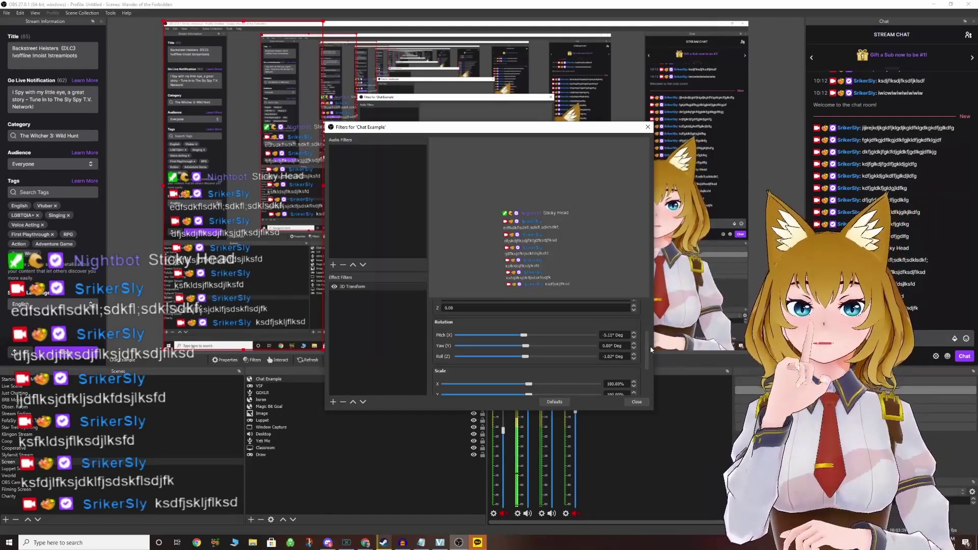
pyautogui.click(648, 127)
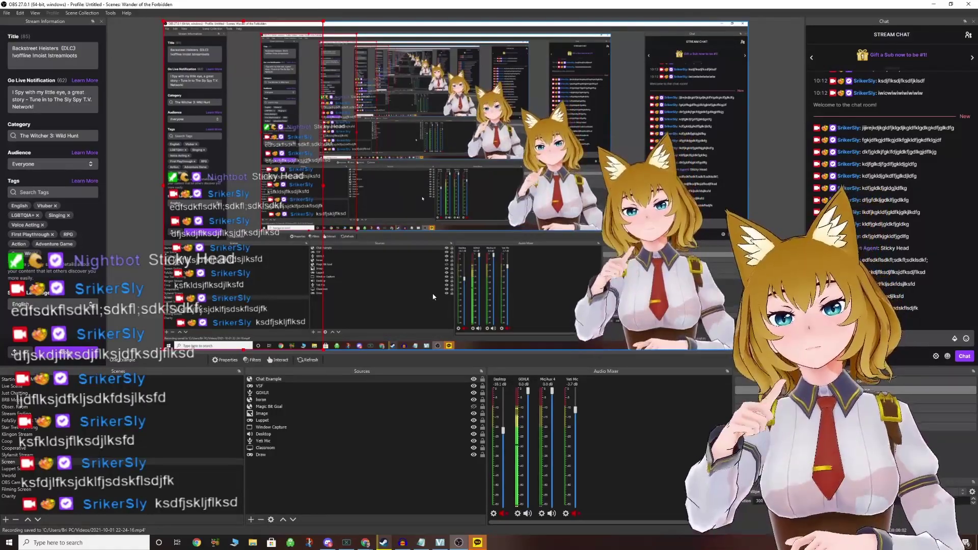